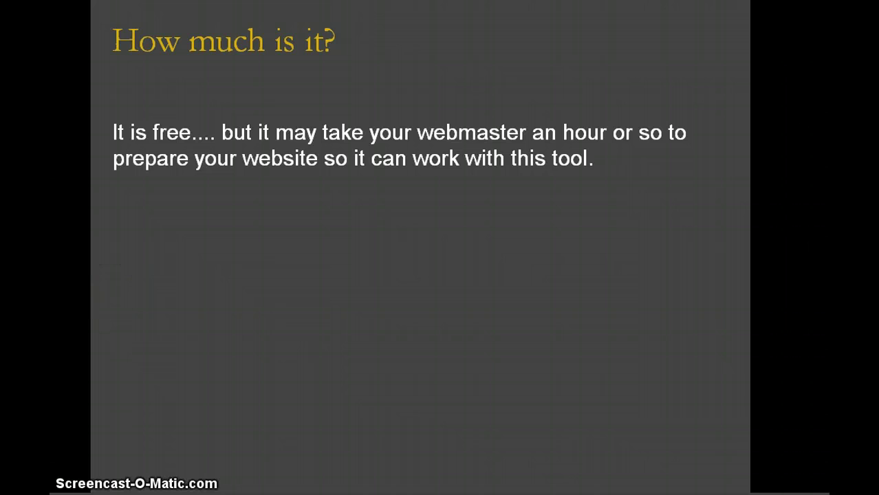
Step: Exit the full-screen slideshow back to the presentation editor on the 'Who isn't it for?' slide
key("Escape")
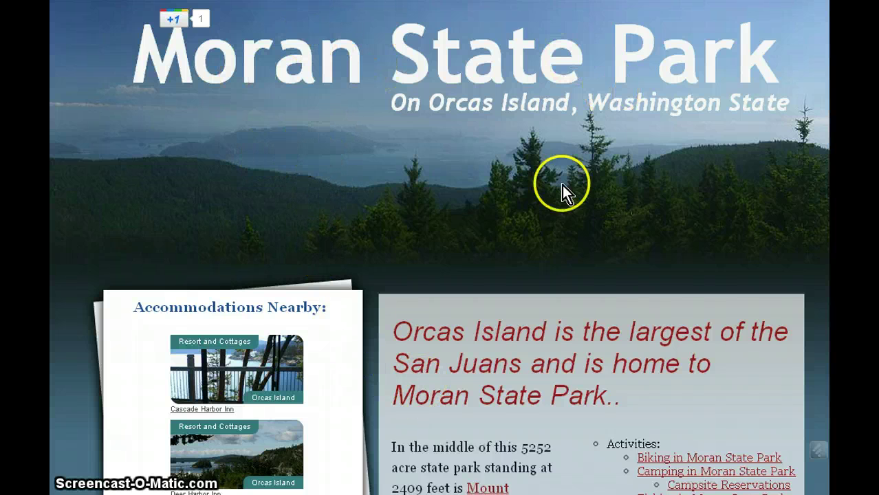
Step: Scroll to the Moran State Park page's red intro sentence, then switch to the Kangaroo House B&B site
scroll(497, 340, "down", 1)
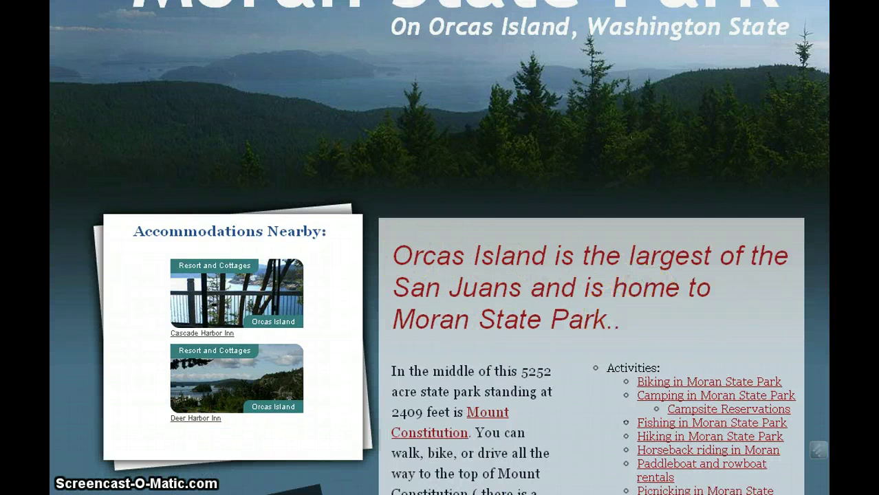
key("ctrl+Tab")
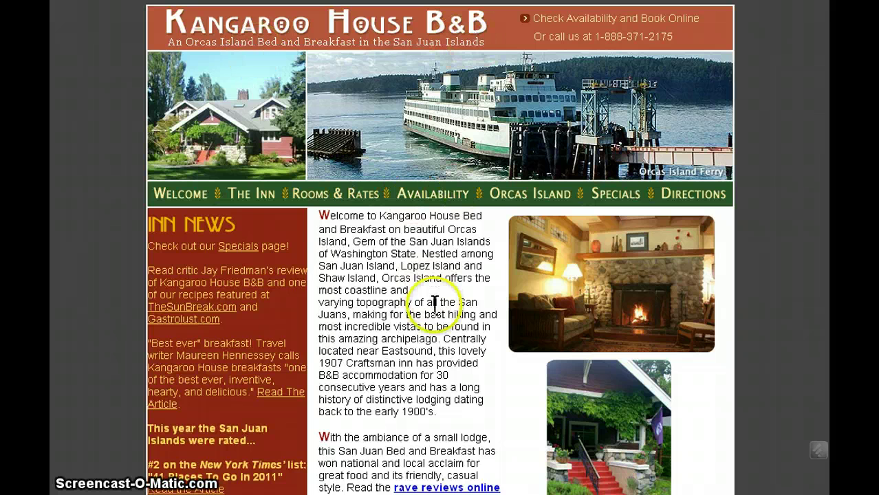
Step: Highlight the Kangaroo House B&B welcome paragraph as example text, then deselect it and scroll the page
left_click_drag(330, 217, 380, 358)
left_click(422, 392)
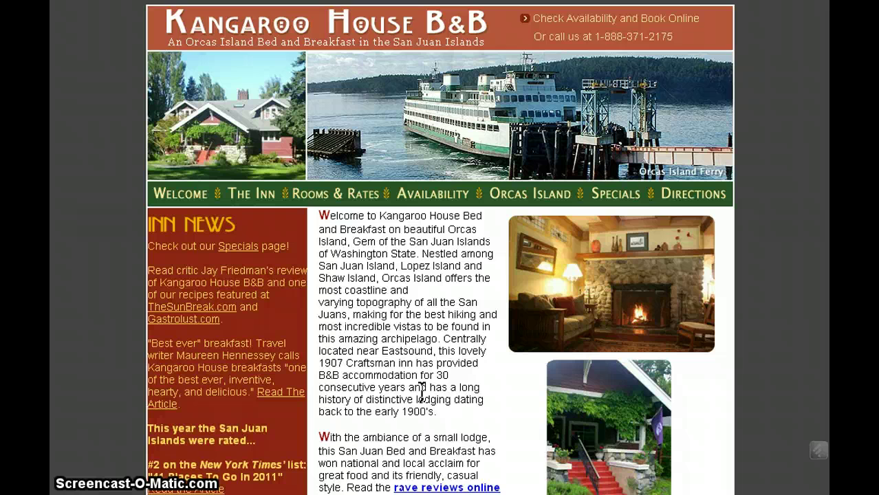
scroll(422, 392, "down", 1)
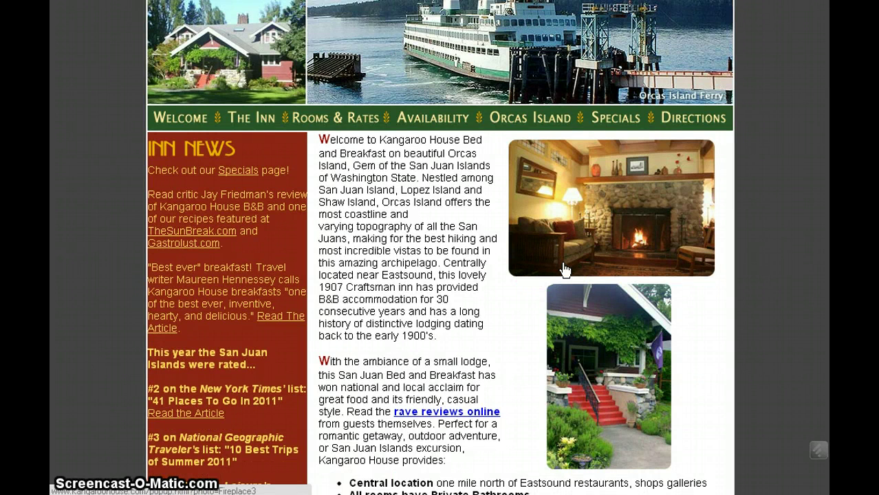
scroll(425, 320, "up", 1)
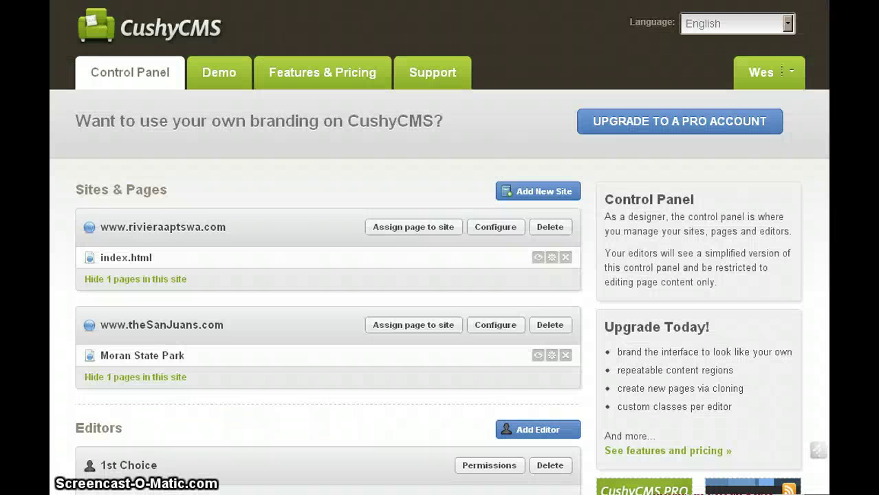
left_click(168, 361)
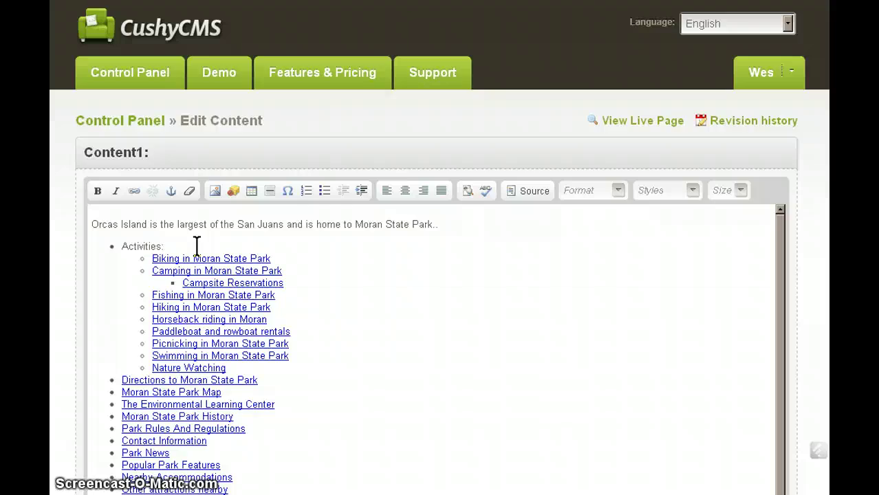
scroll(197, 247, "down", 20)
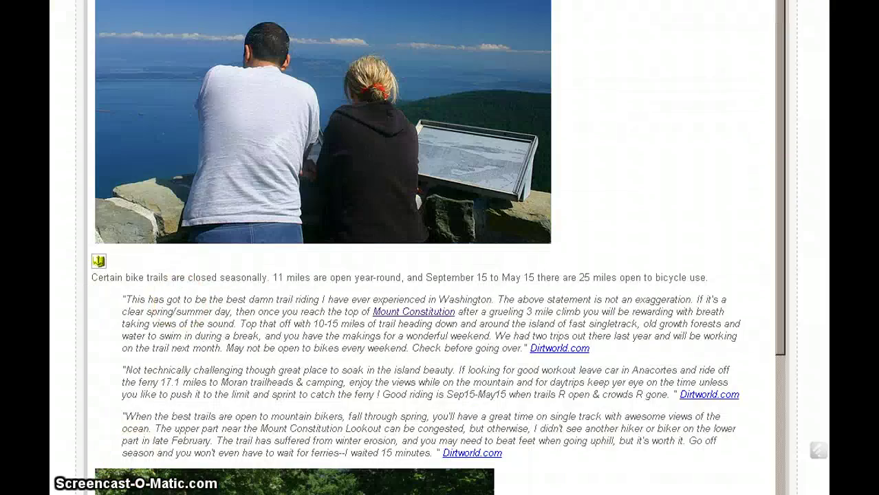
scroll(427, 275, "up", 8)
scroll(427, 275, "down", 3)
scroll(426, 275, "up", 5)
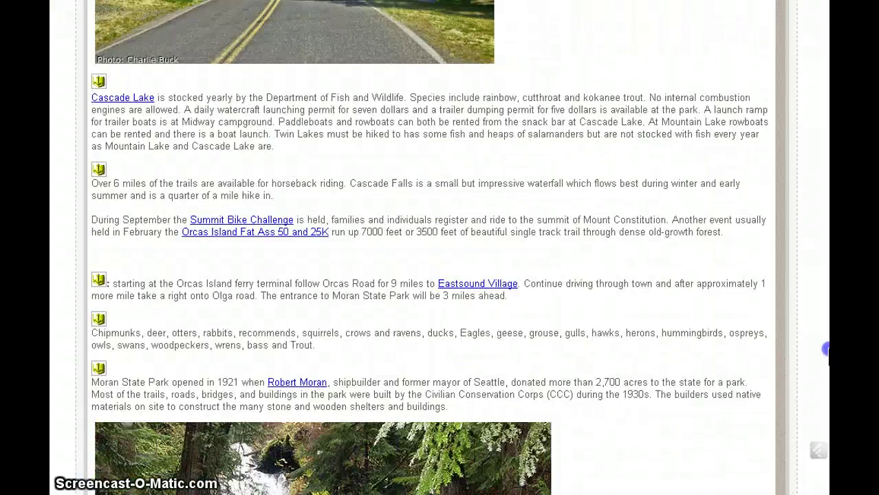
scroll(427, 275, "down", 9)
scroll(426, 275, "up", 15)
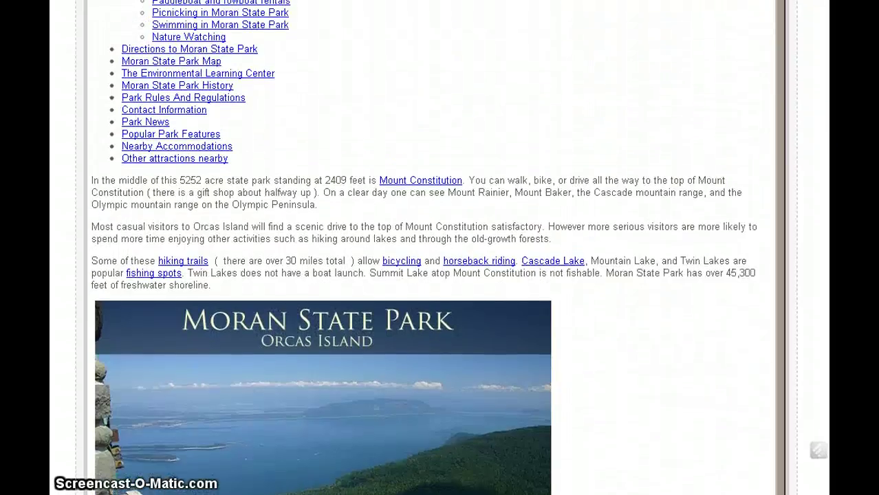
scroll(413, 185, "up", 4)
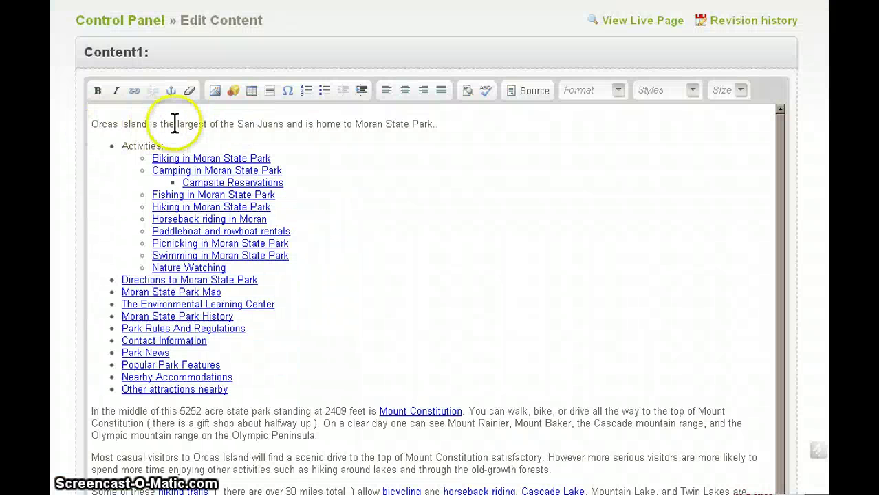
Step: Change 'San Juans' to 'San Juan Islands', add Cascade Lake and Mt Constitution, and publish the page
left_click(286, 123)
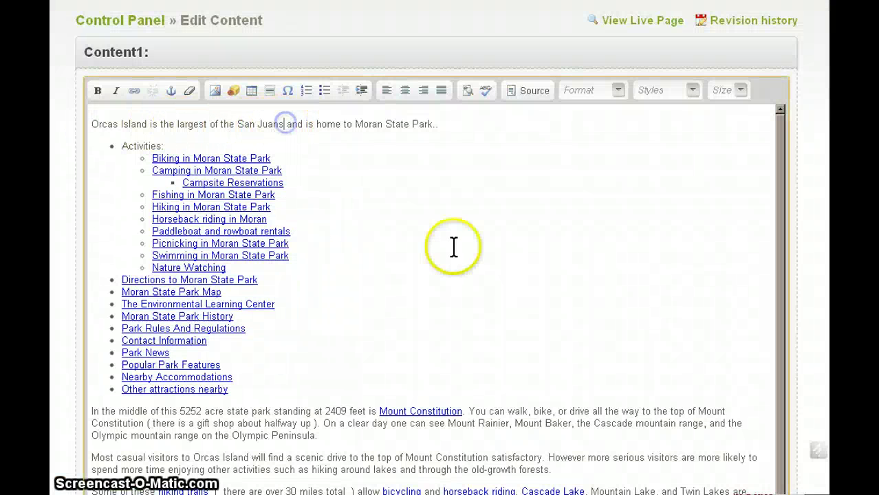
key("BackSpace")
type("Islands")
left_click(472, 132)
key("BackSpace")
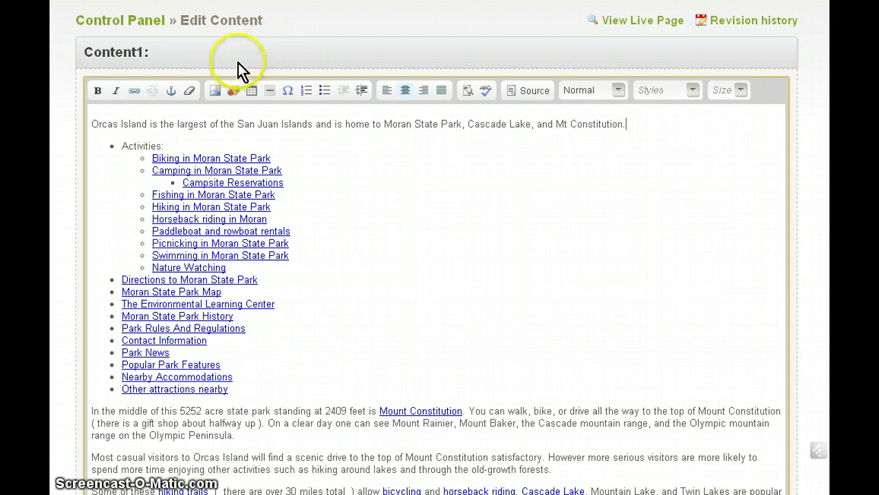
scroll(440, 275, "down", 20)
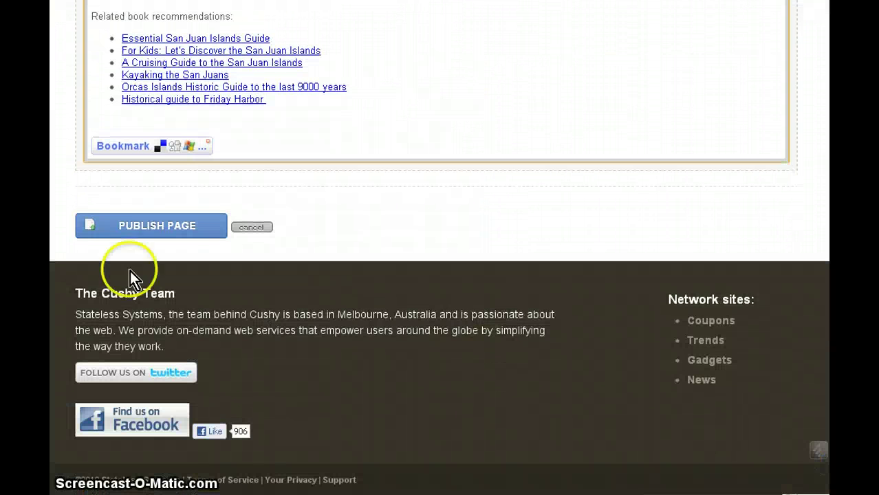
left_click(142, 232)
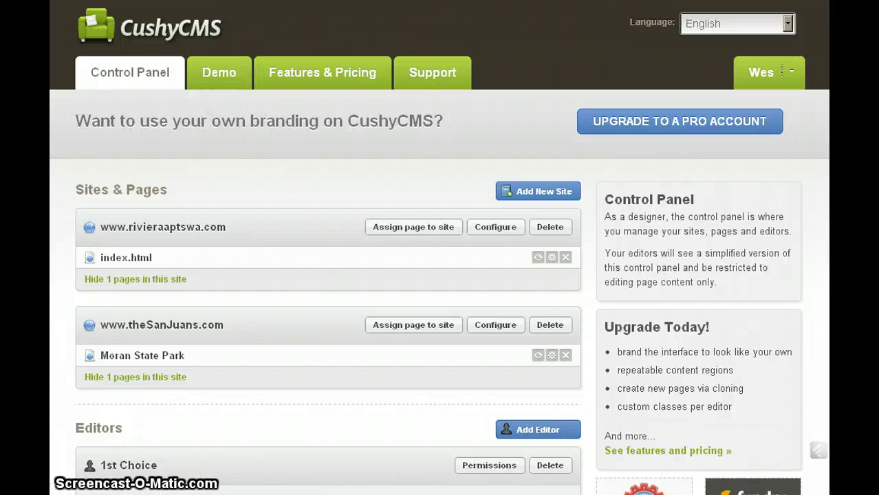
Step: Reload the live Moran State Park page to check the new intro sentence, then return to the CushyCMS control panel
left_click(385, 1)
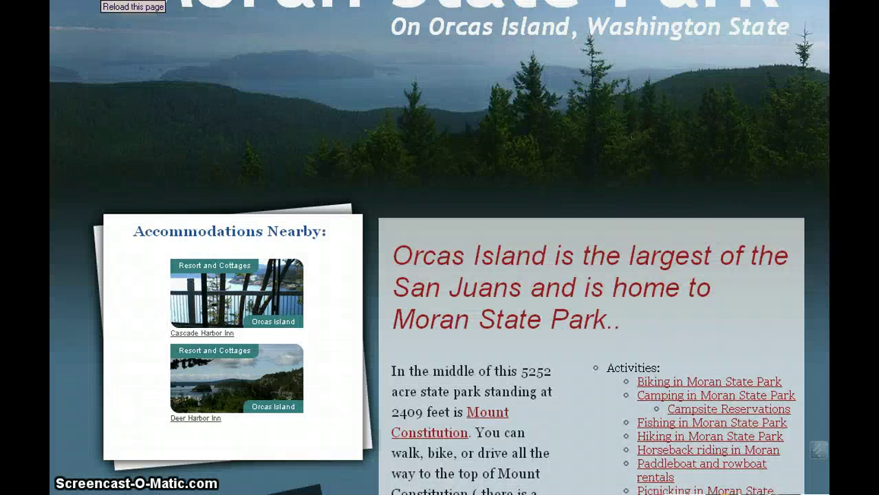
left_click(102, 0)
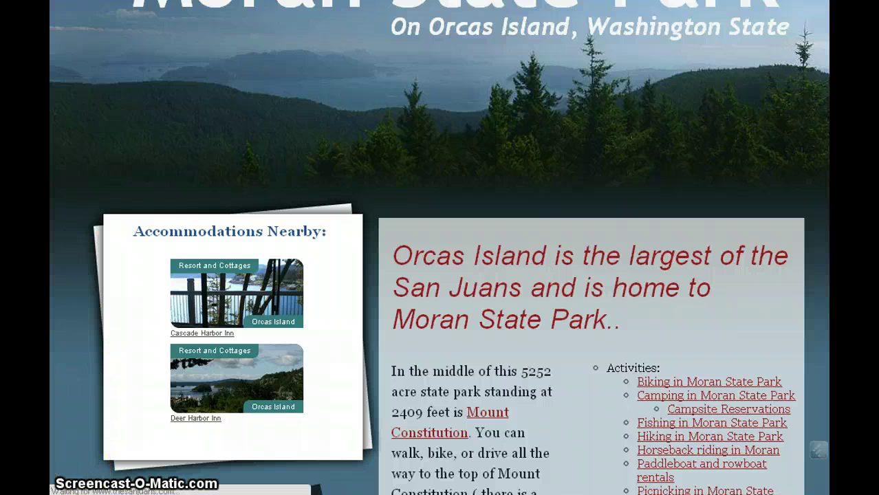
key("F5")
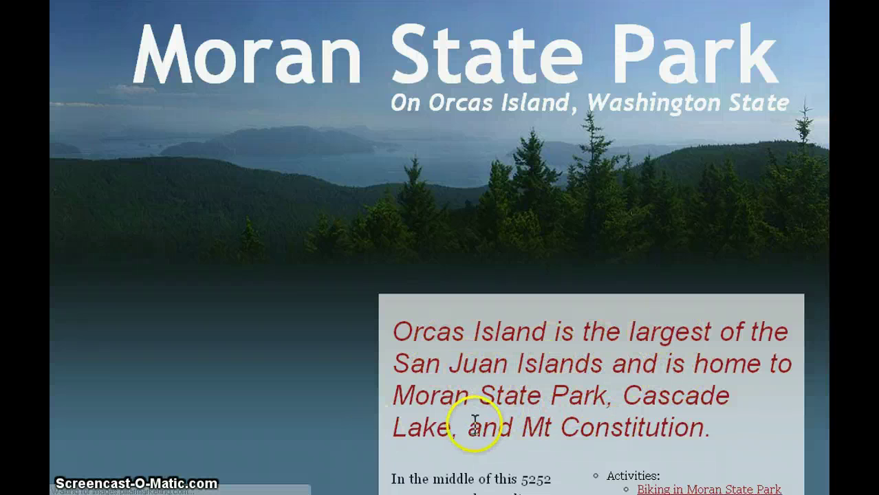
scroll(571, 438, "down", 2)
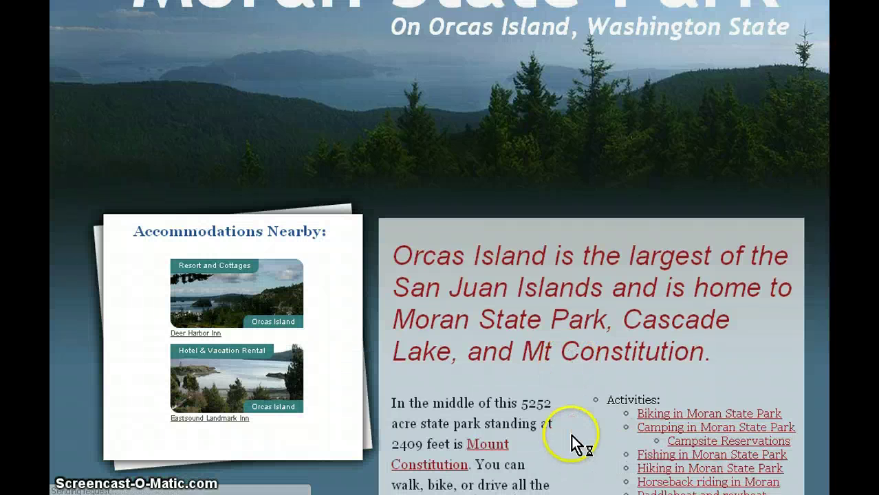
scroll(588, 318, "down", 4)
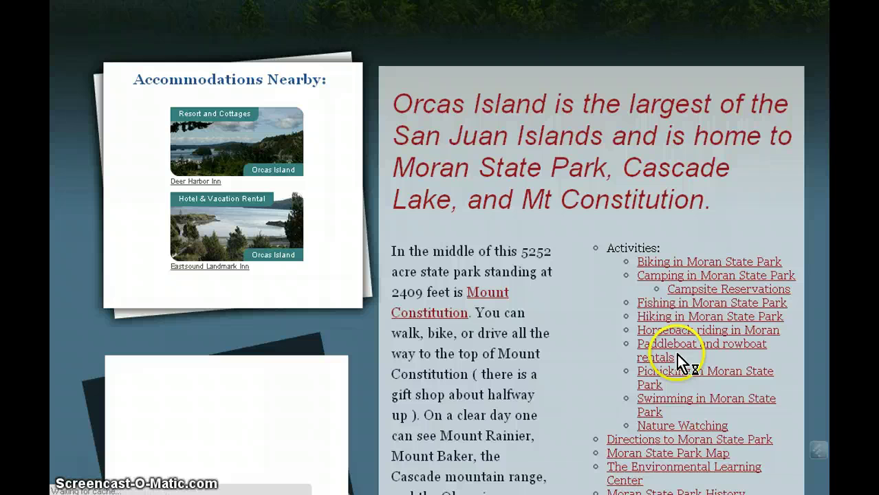
scroll(582, 387, "down", 4)
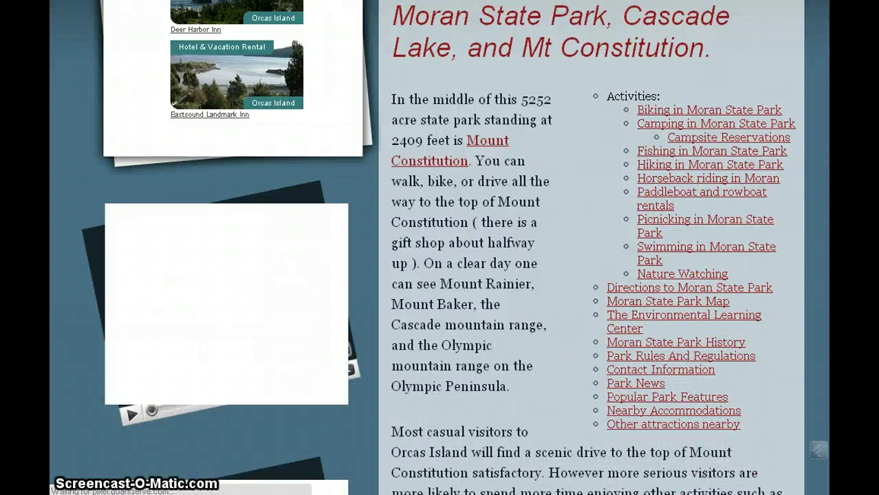
scroll(585, 309, "down", 15)
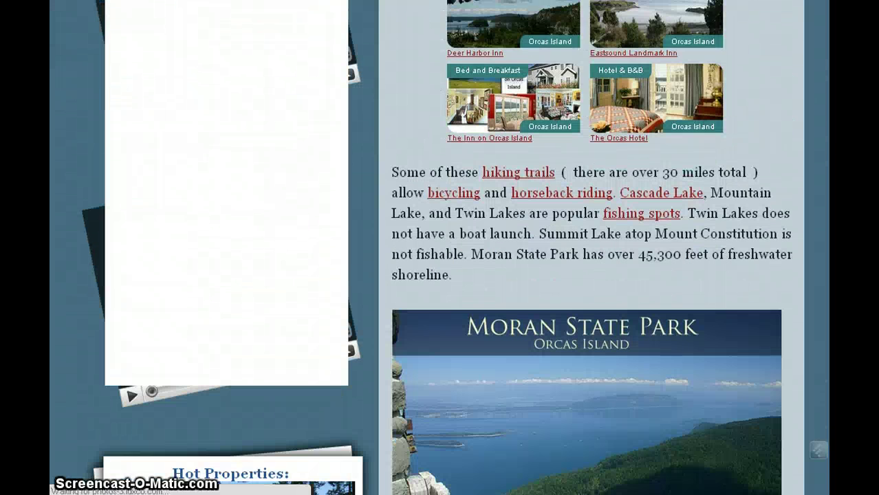
scroll(585, 309, "down", 11)
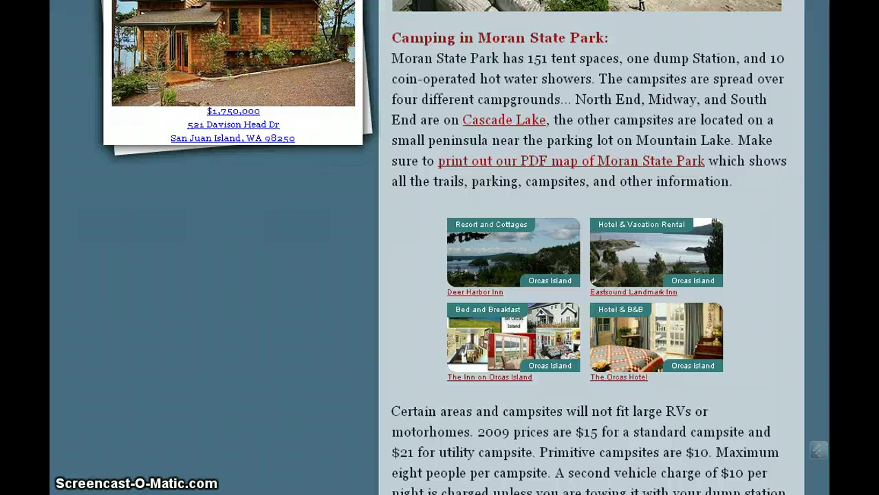
key("ctrl+Tab")
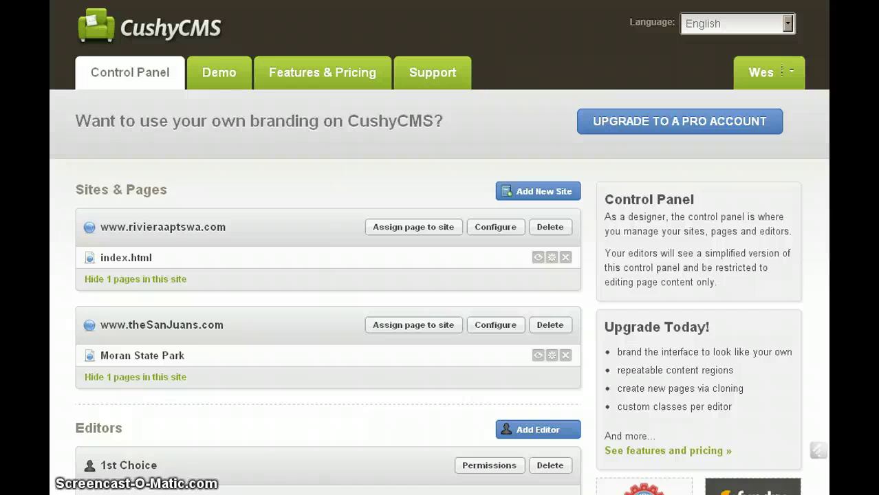
Step: In the page's HTML source, highlight the content1 div's class="content cushycms" and then the cushycms class name
key("alt+Tab")
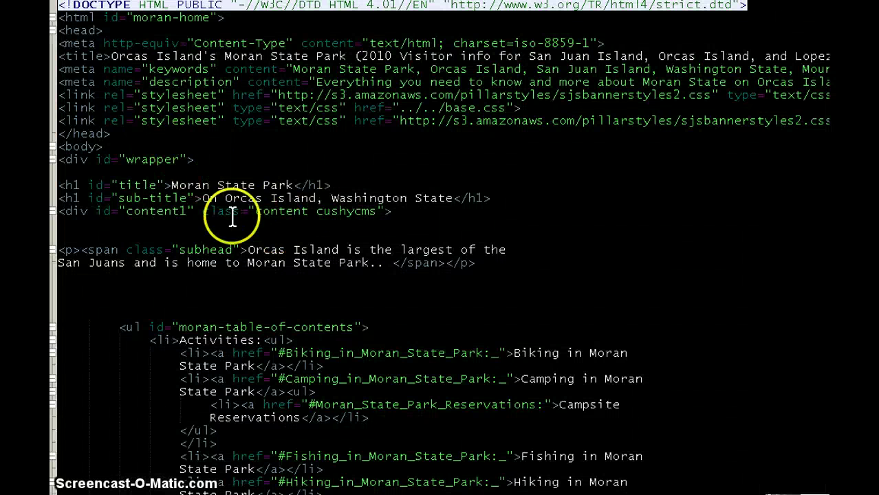
left_click(202, 211)
left_click_drag(210, 213, 392, 212)
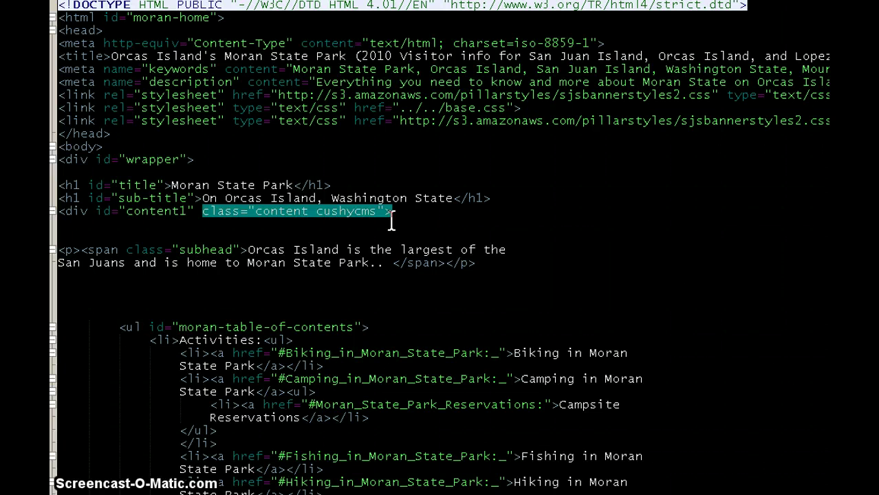
left_click(254, 240)
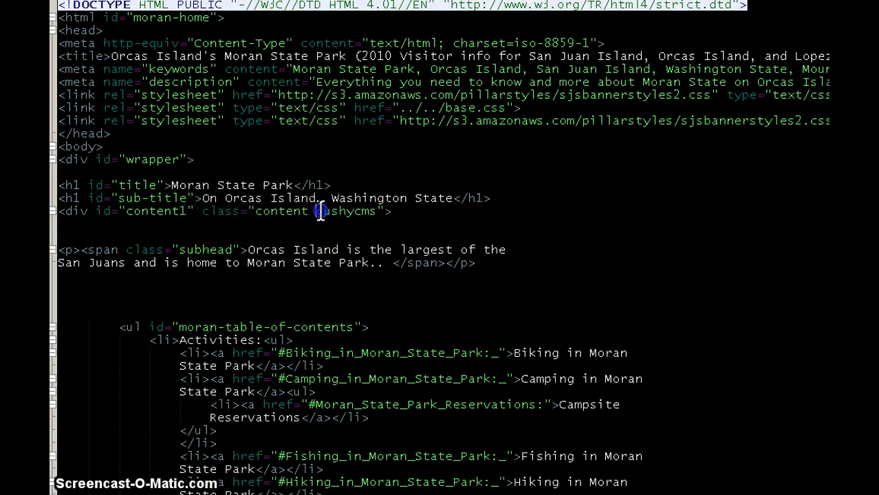
left_click_drag(317, 212, 378, 211)
scroll(458, 357, "down", 1)
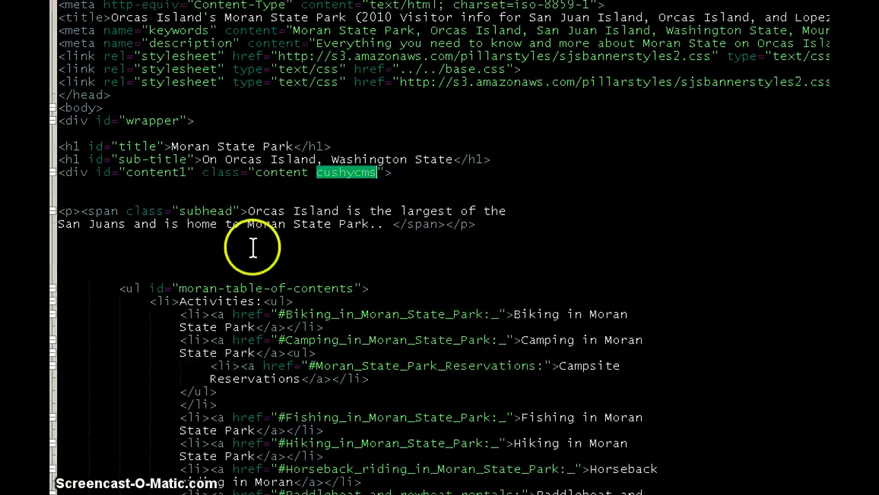
scroll(418, 335, "down", 14)
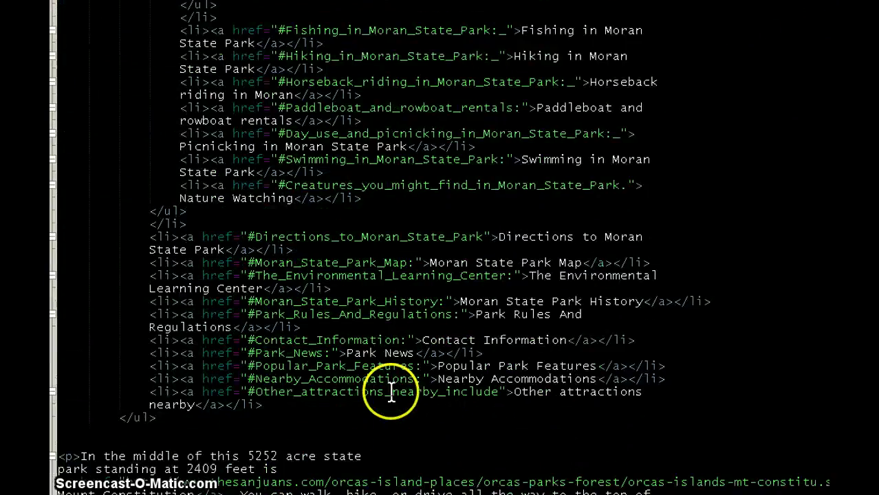